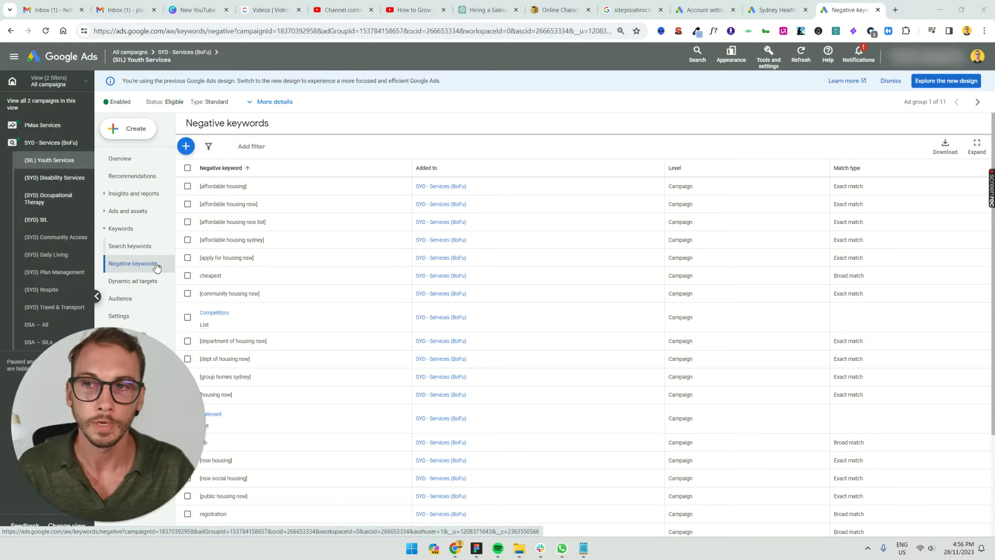
Open the negative-keywords form for ad group (SIL) Youth Services, then expand Insights and reports
{"action": "left_click", "coordinate": [185, 146]}
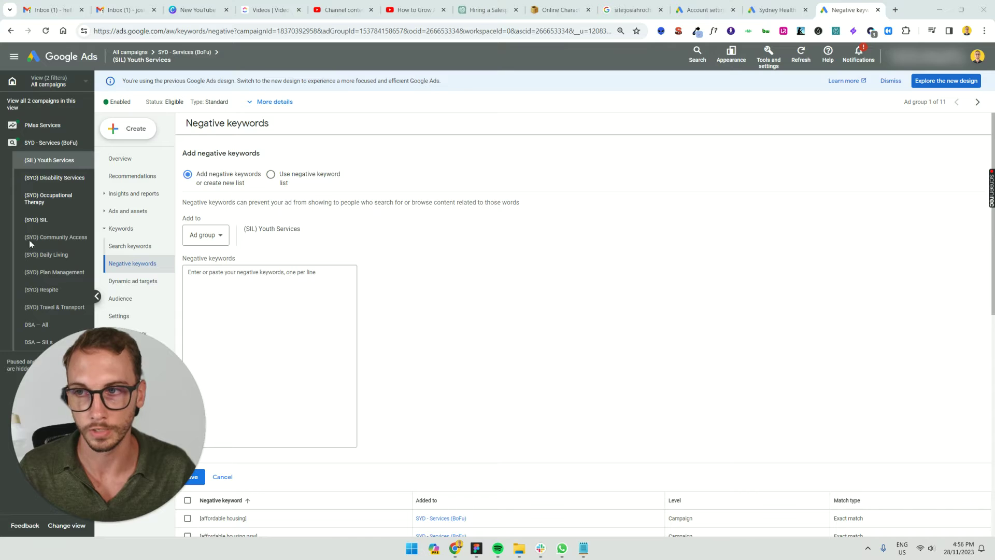
{"action": "left_click", "coordinate": [131, 194]}
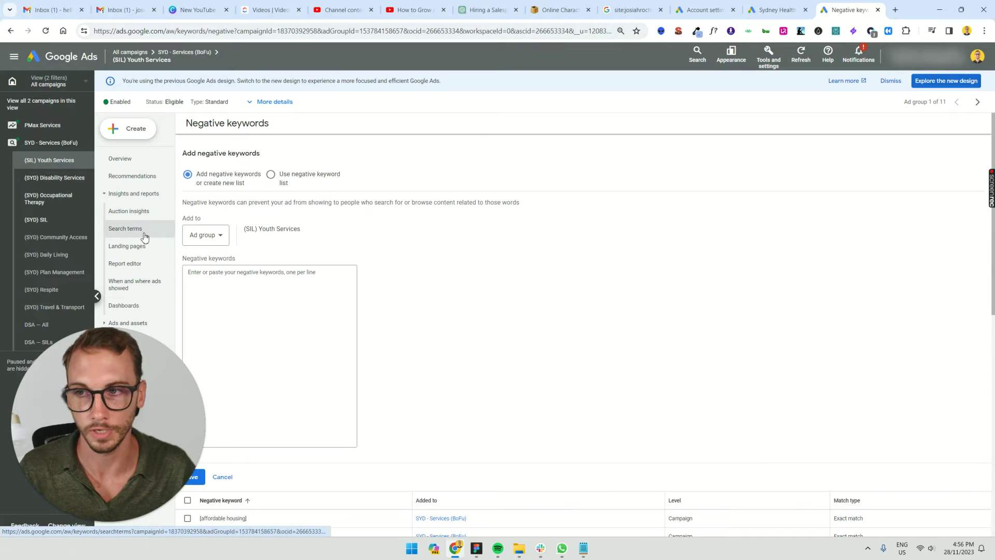
List all (SIL) Youth Services search terms unfiltered, briefly selecting two to reveal 'Add as negative keyword'
{"action": "left_click", "coordinate": [125, 229]}
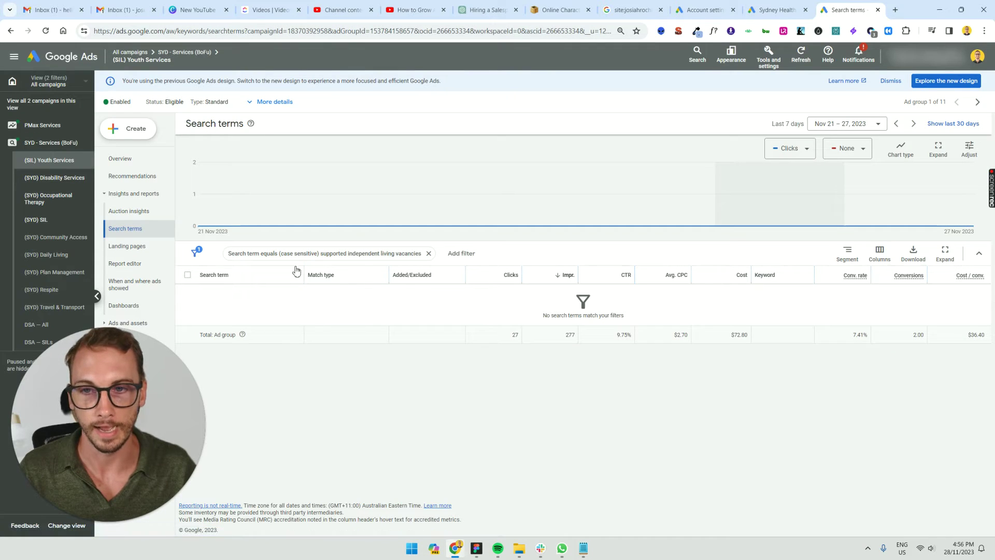
{"action": "left_click", "coordinate": [429, 252]}
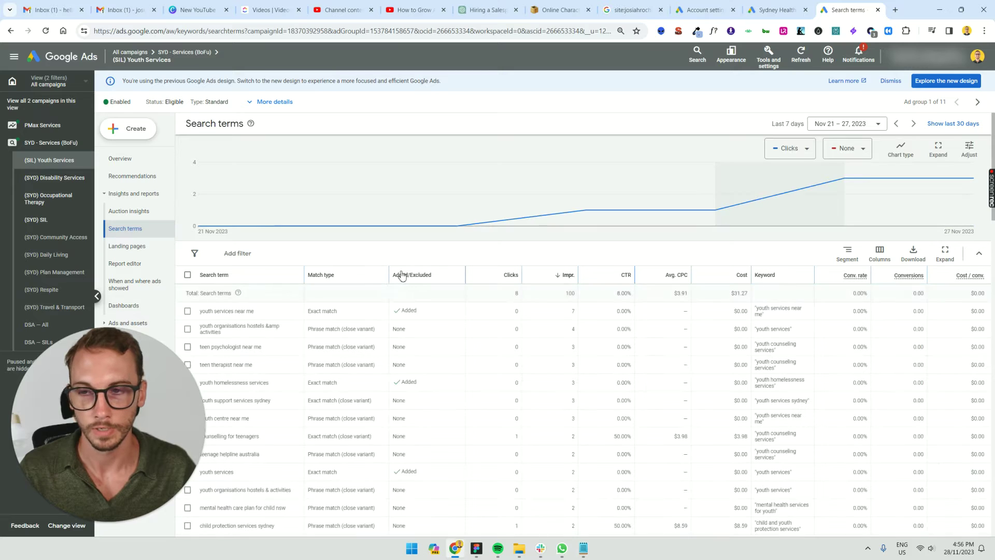
{"action": "scroll", "coordinate": [405, 277], "scroll_direction": "down", "scroll_amount": 2}
{"action": "left_click", "coordinate": [188, 233]}
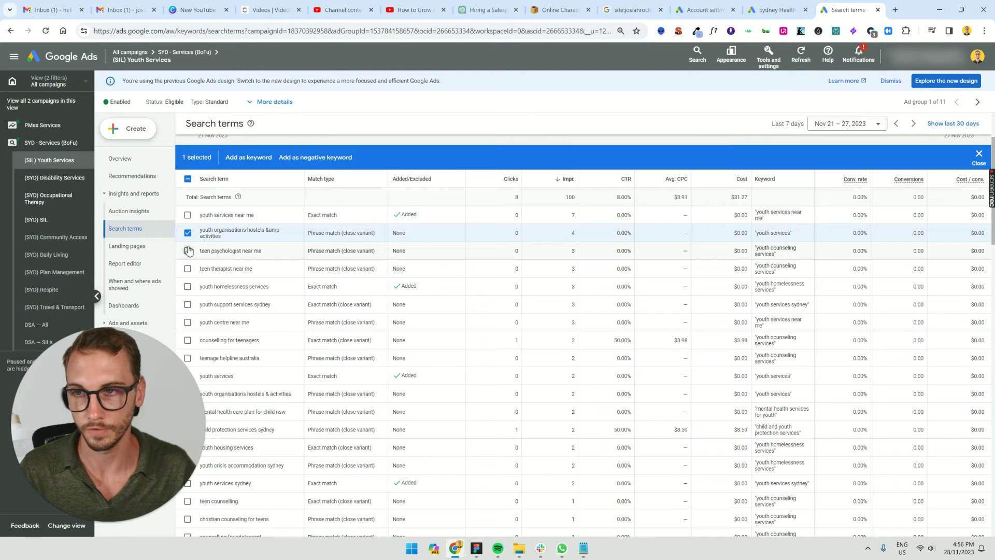
{"action": "left_click", "coordinate": [188, 251]}
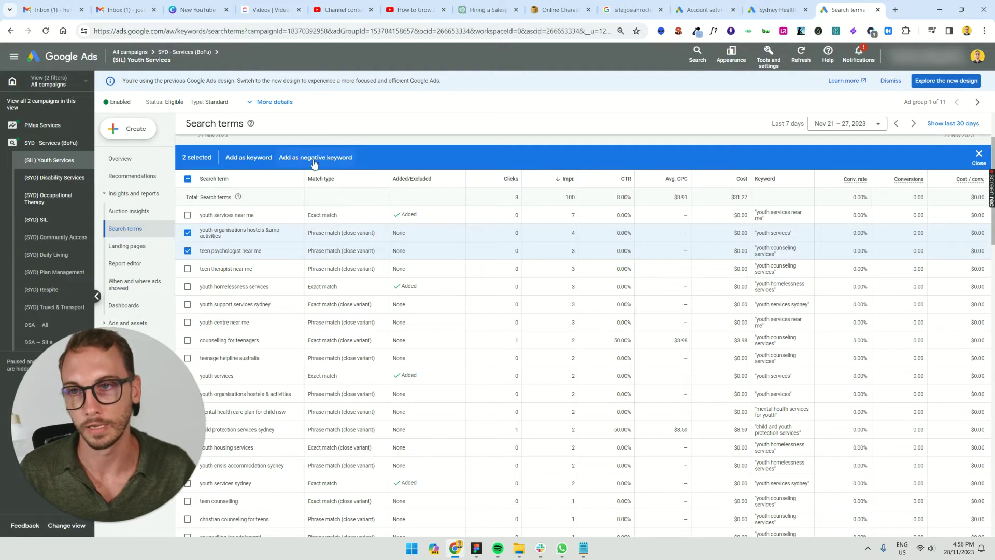
{"action": "scroll", "coordinate": [313, 251], "scroll_direction": "up", "scroll_amount": 1}
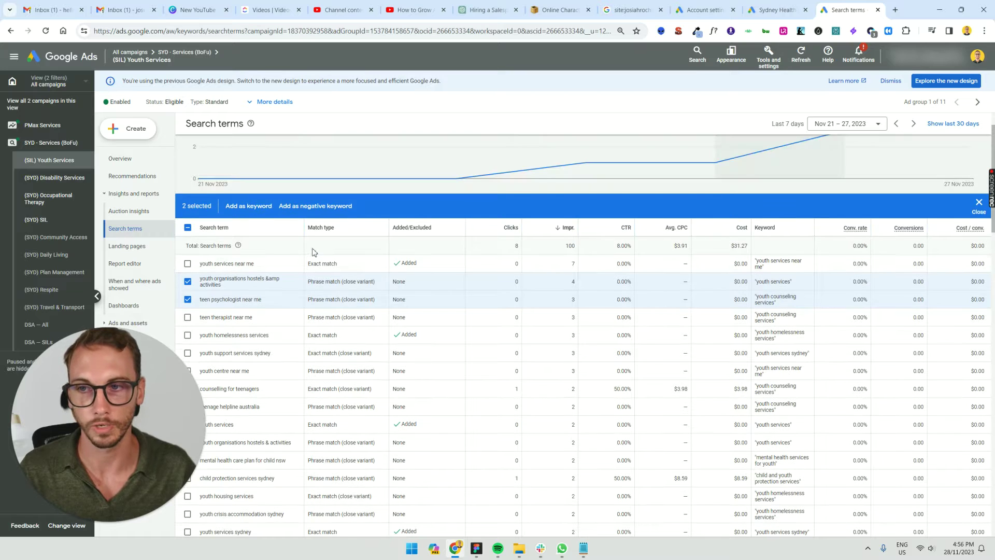
{"action": "left_click", "coordinate": [188, 282]}
{"action": "left_click", "coordinate": [188, 300]}
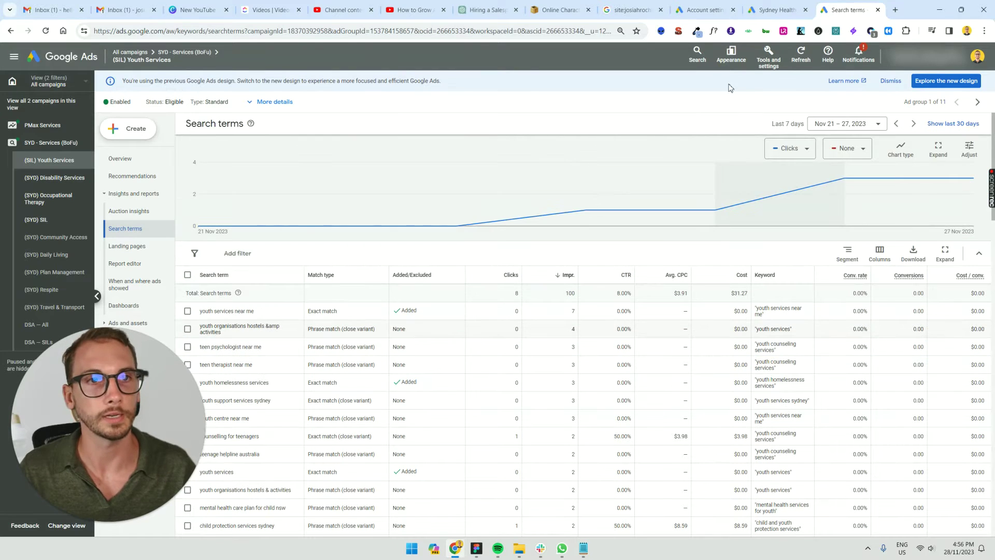
Go to Shared library > Negative keyword lists showing Competitors, Irrelevant and Tools
{"action": "left_click", "coordinate": [776, 66]}
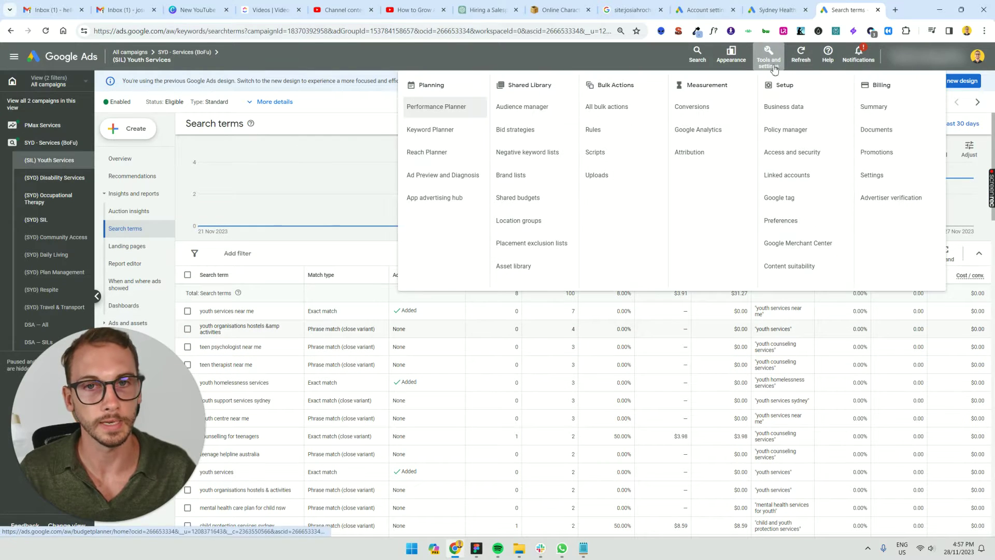
{"action": "left_click", "coordinate": [541, 155]}
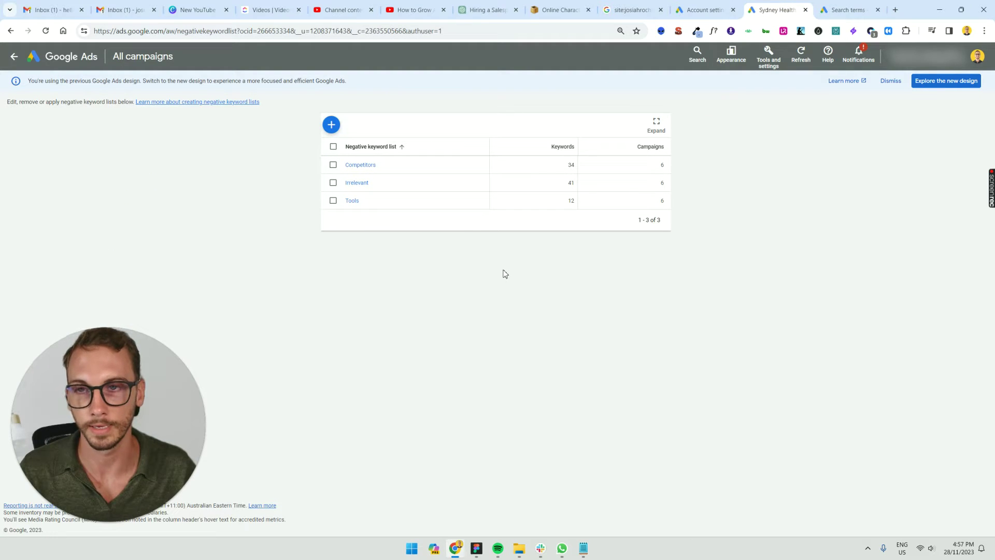
Begin a new negative keyword list, then view the eight account-level negative keywords
{"action": "left_click", "coordinate": [331, 125]}
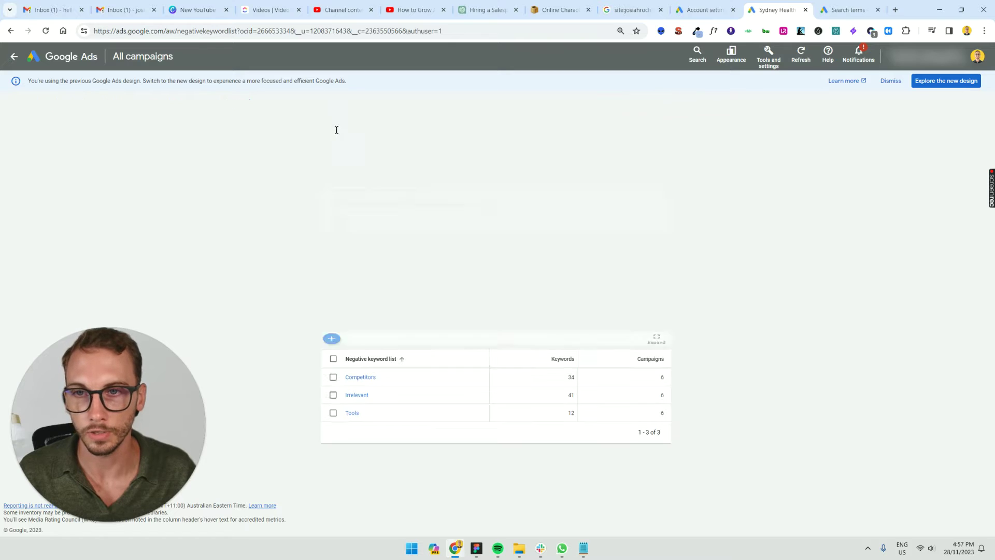
{"action": "left_click", "coordinate": [370, 141]}
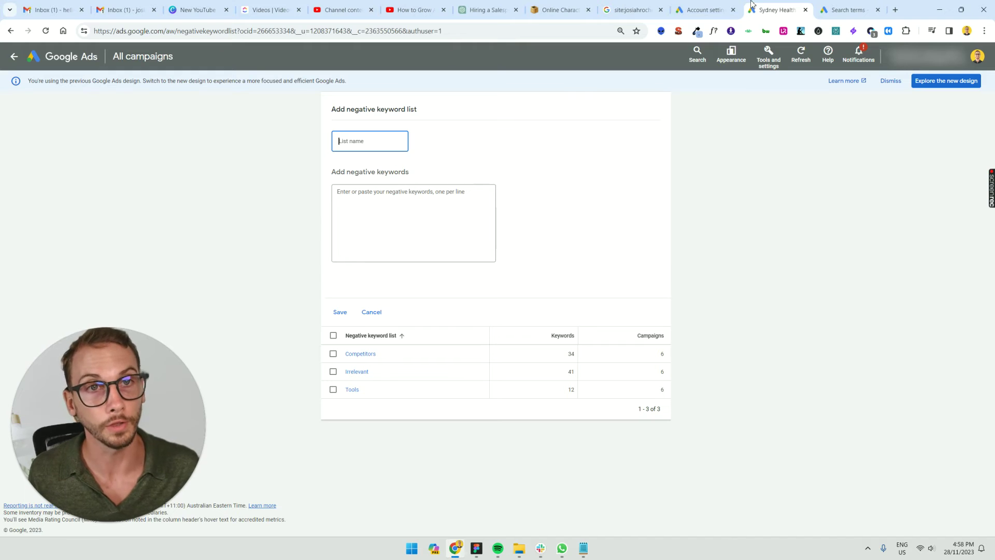
{"action": "left_click", "coordinate": [704, 9]}
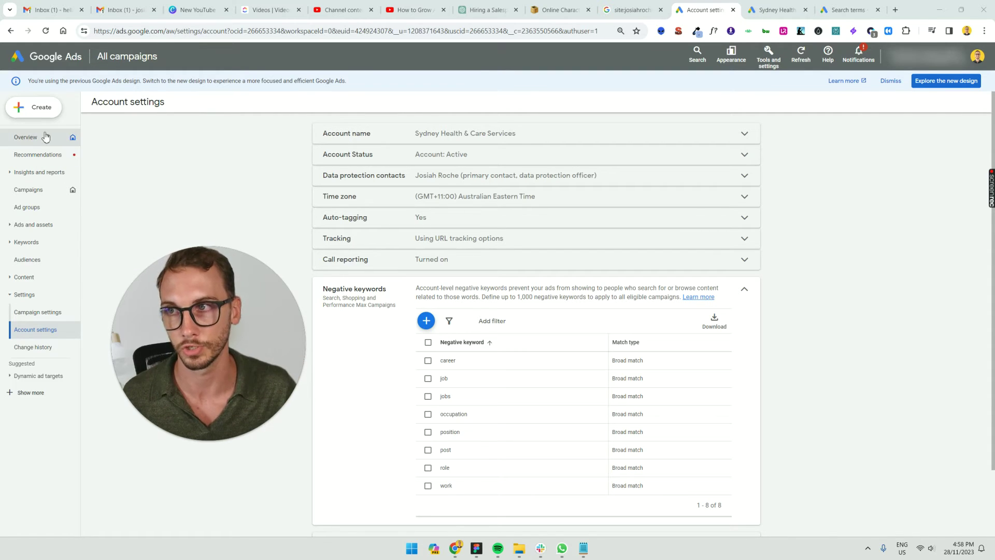
{"action": "left_click_drag", "start_coordinate": [208, 346], "coordinate": [106, 390]}
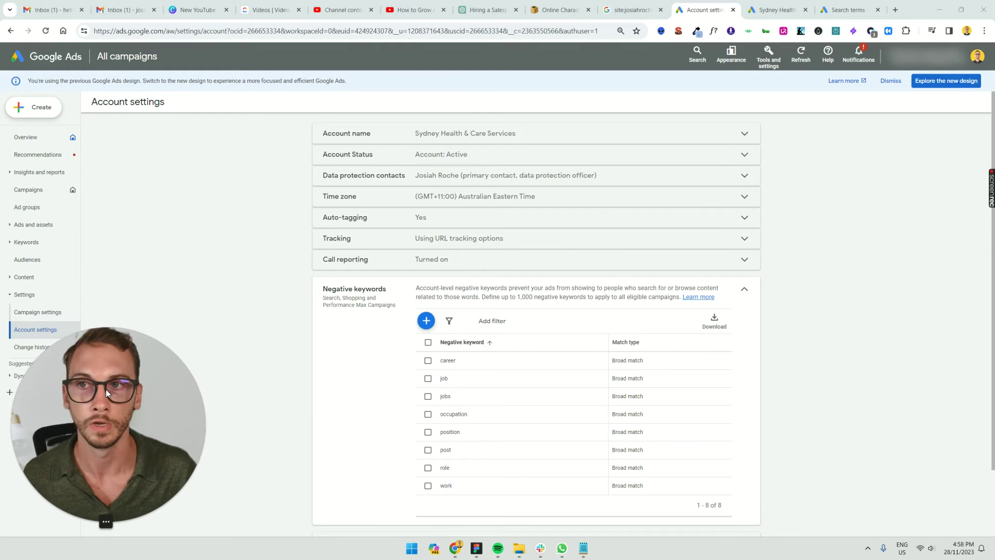